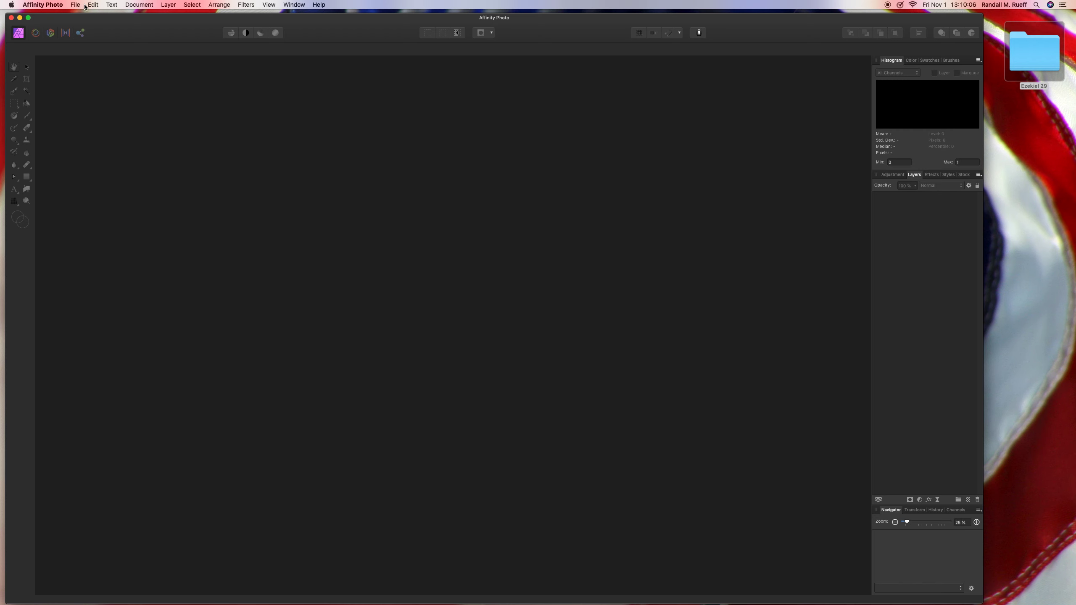
Start File > Open and browse into the Ezekiel 29 folder on the Desktop.
left_click(76, 6)
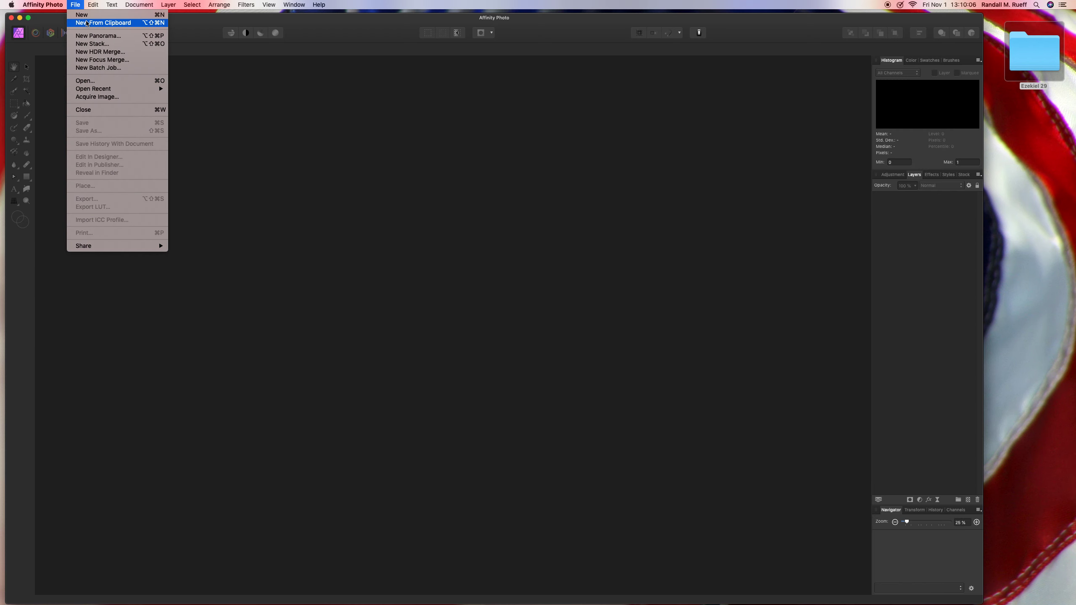
left_click(109, 75)
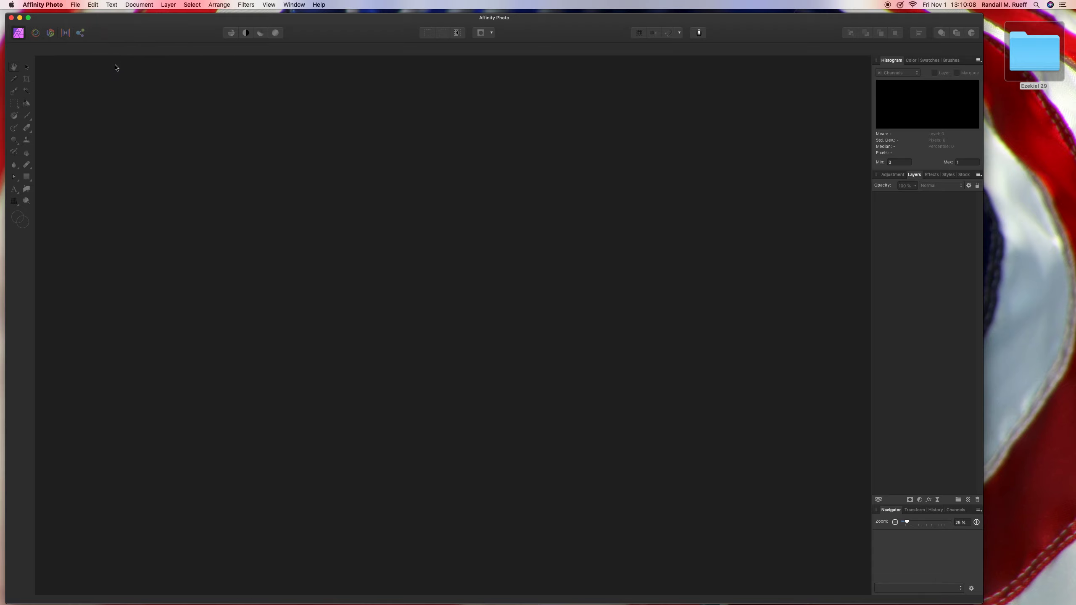
left_click(292, 97)
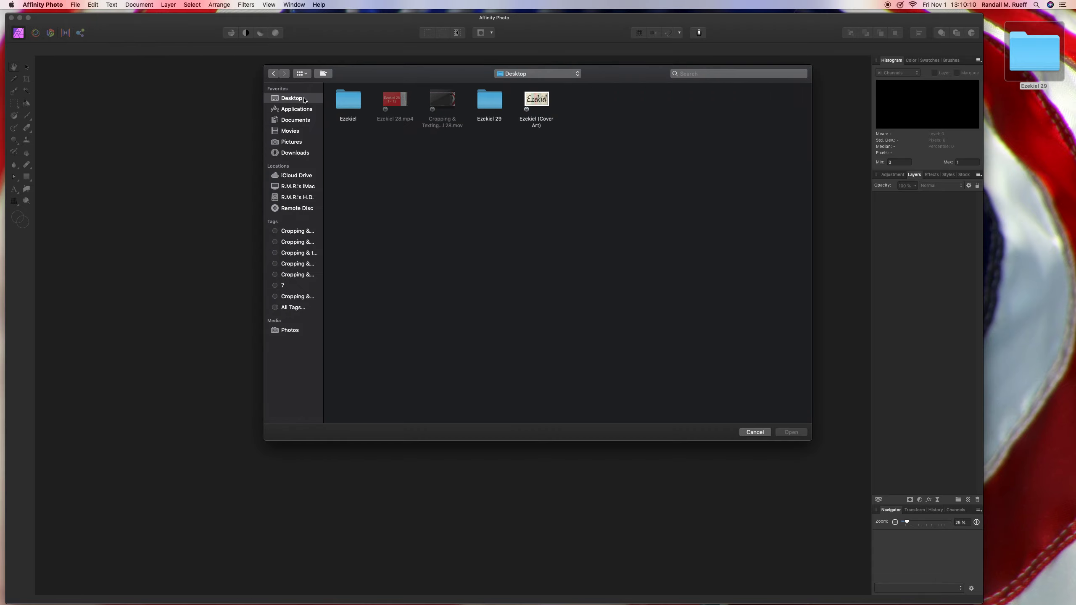
left_click(495, 103)
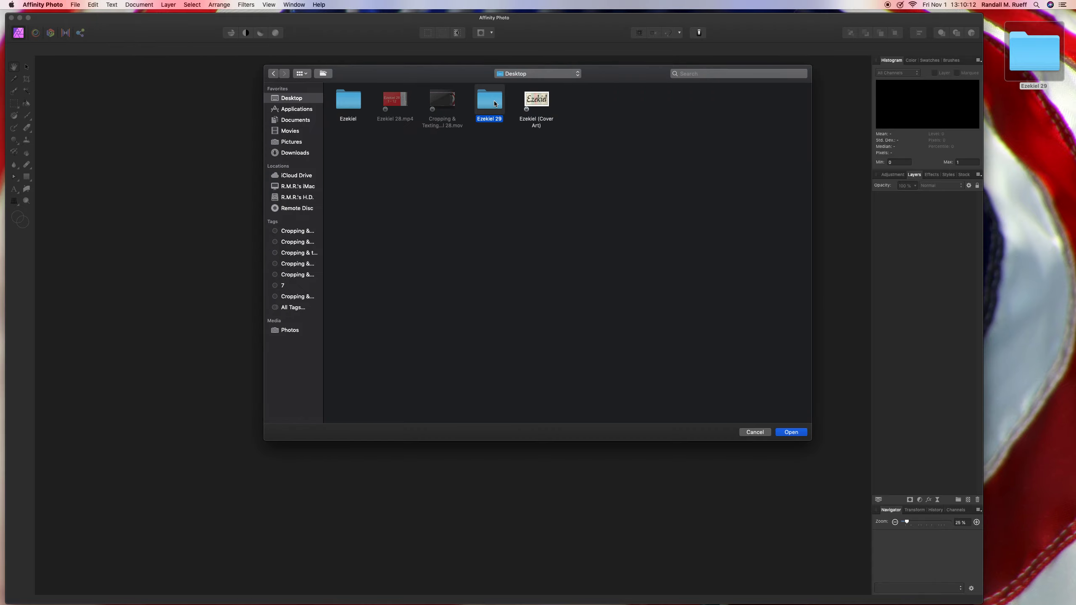
double_click(495, 103)
Open the Ezekiel 29 photo and crop it to 16:9 around the open pages.
double_click(395, 105)
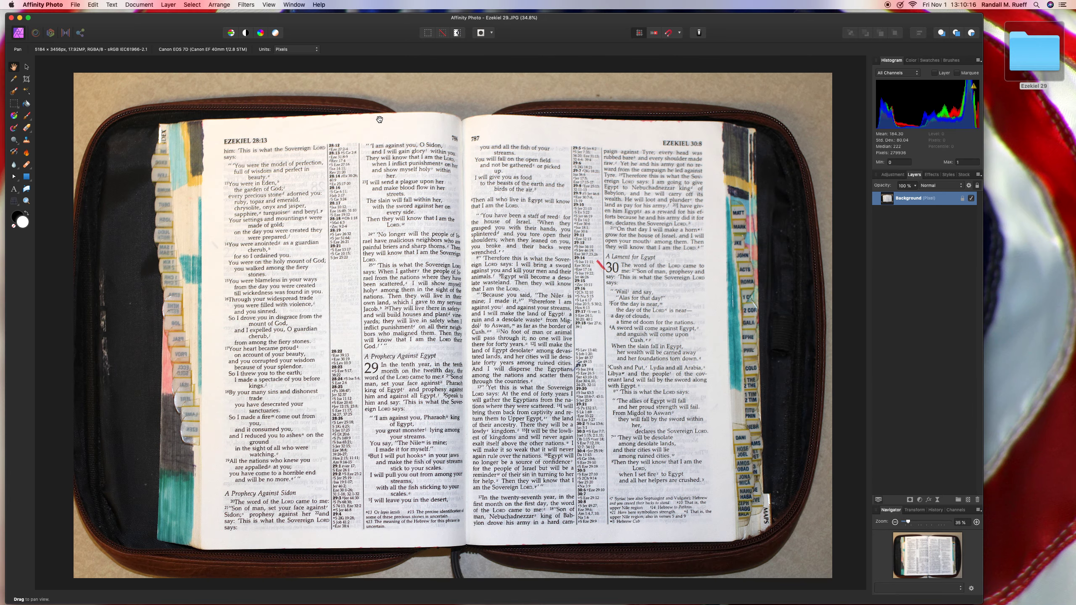
left_click(26, 84)
left_click_drag(72, 110, 104, 132)
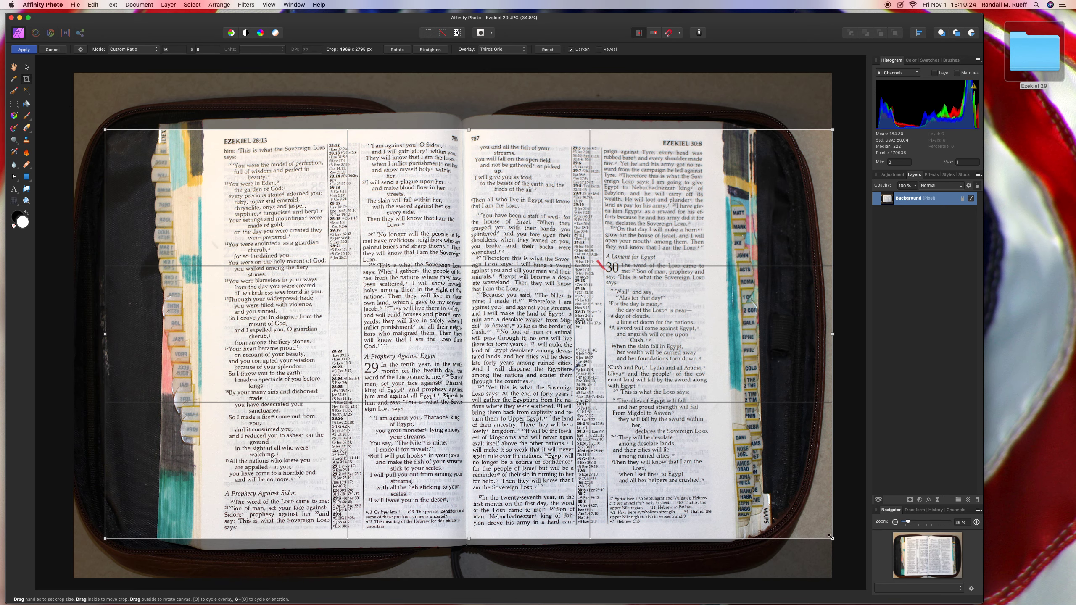
left_click_drag(833, 539, 825, 535)
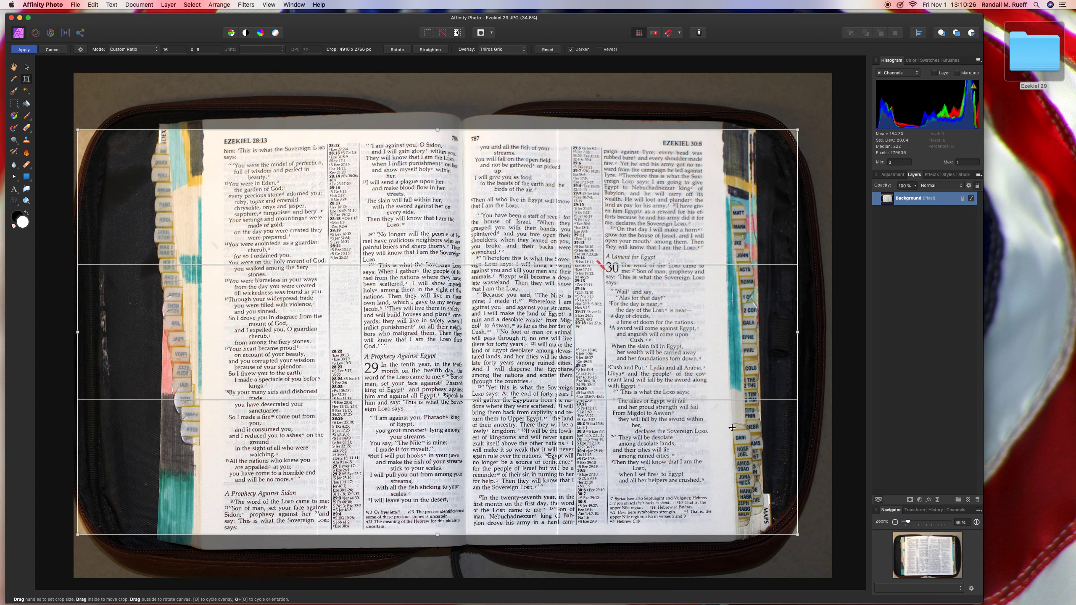
left_click_drag(763, 435, 717, 427)
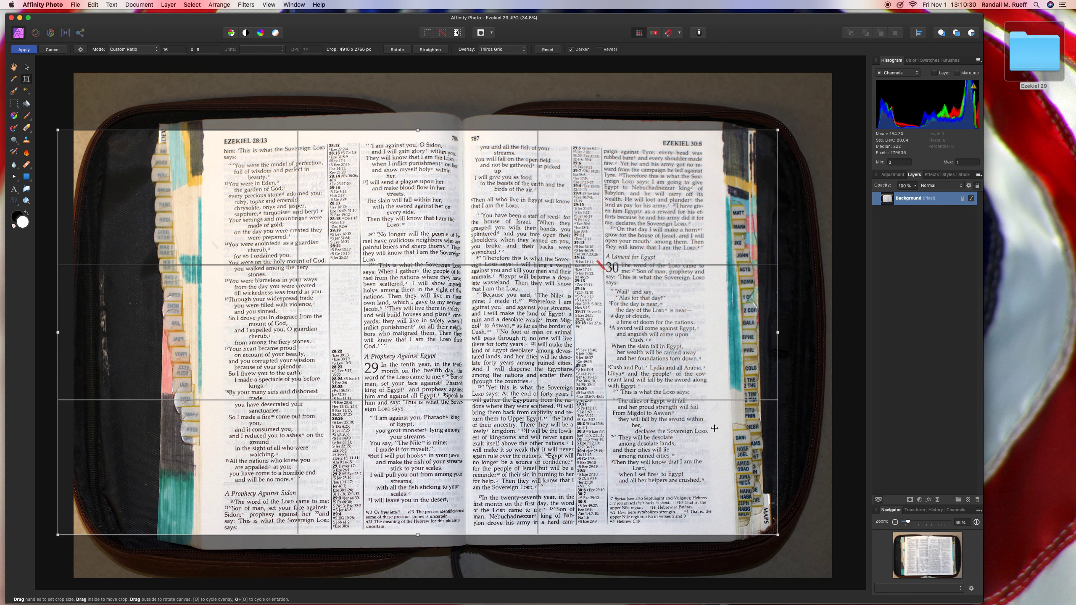
left_click_drag(717, 428, 714, 429)
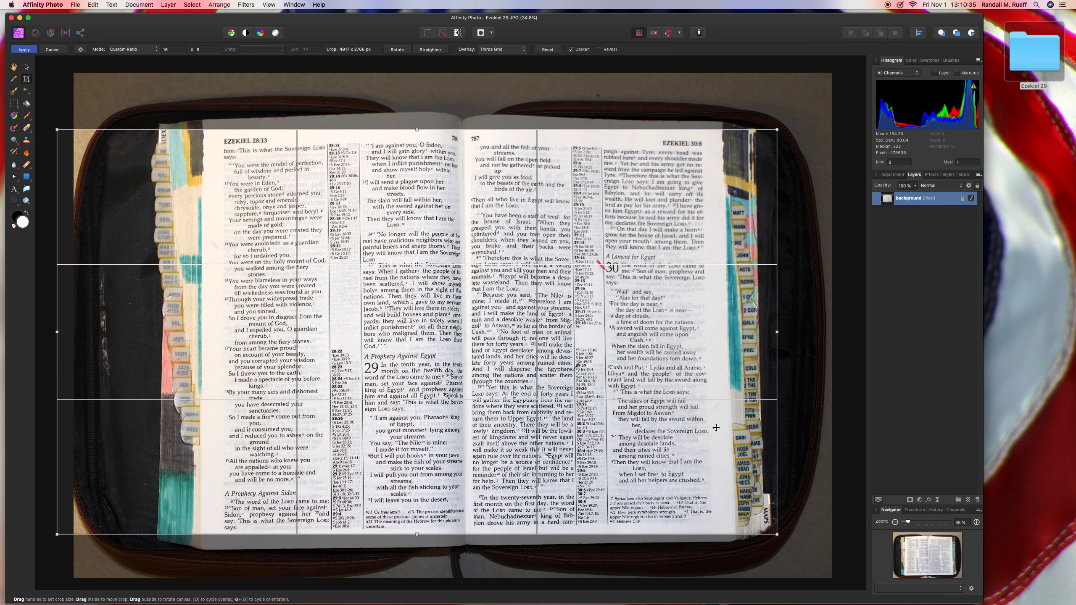
key("Return")
Save the cropped photo as a flattened image.
key("super+s")
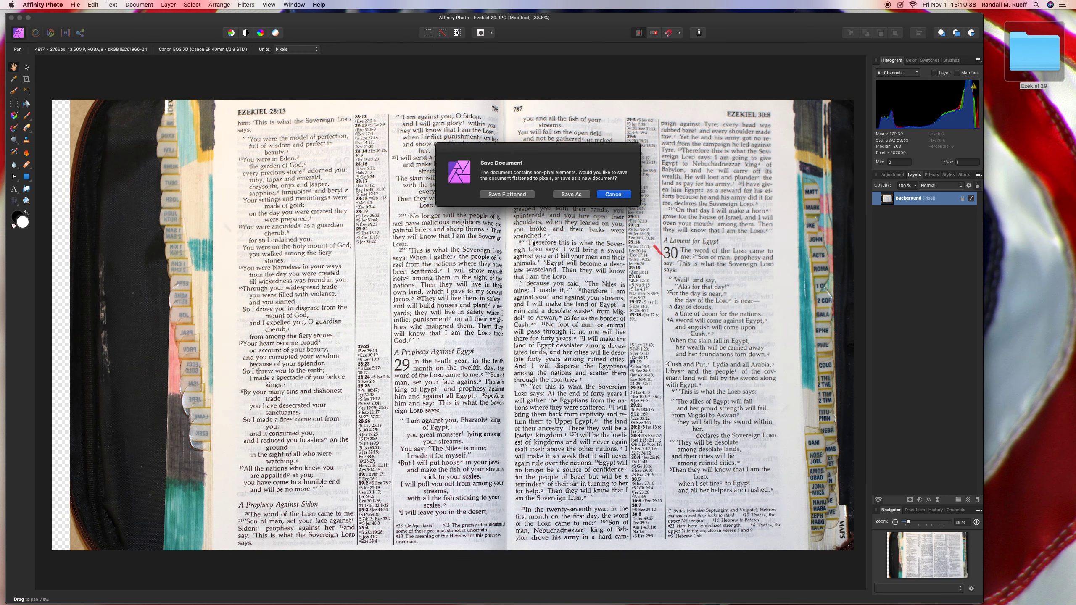
left_click(492, 195)
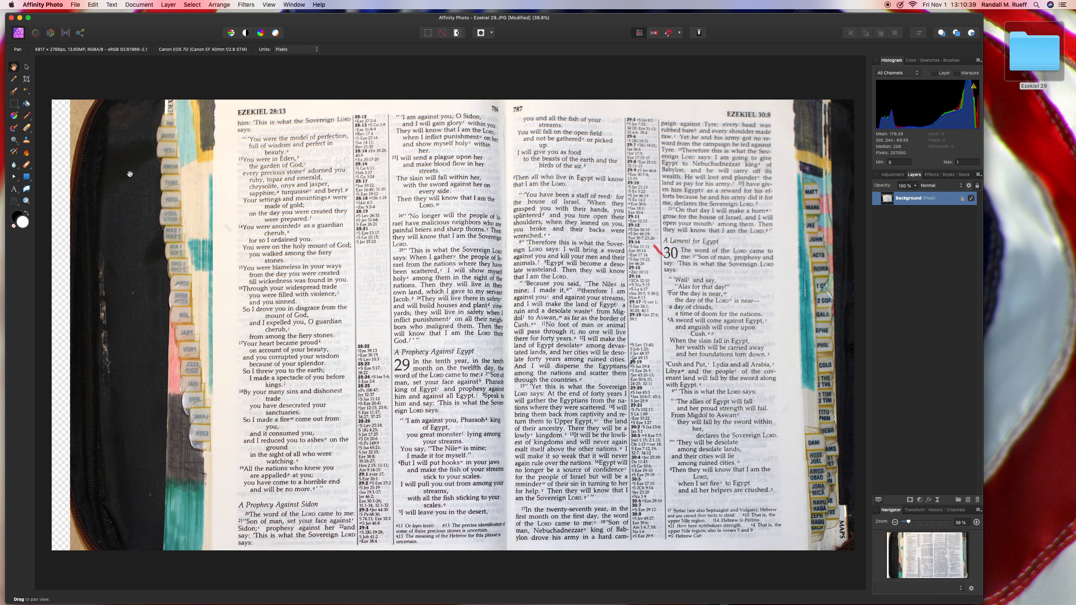
left_click(26, 177)
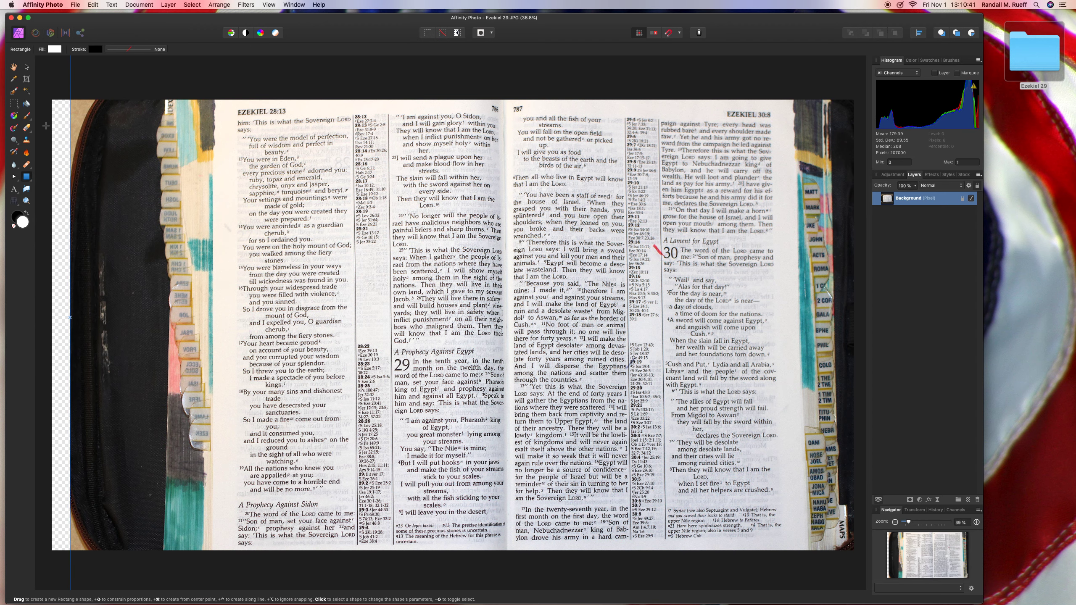
Draw a rectangle over the left page and adjust its edges to cover it.
left_click_drag(52, 101, 354, 551)
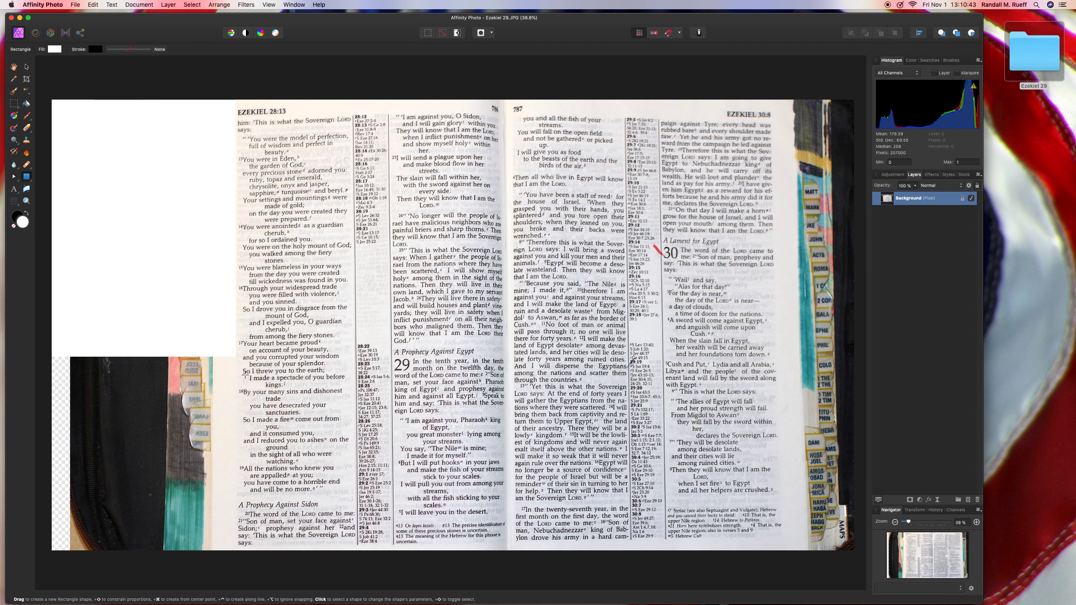
left_click_drag(355, 551, 356, 552)
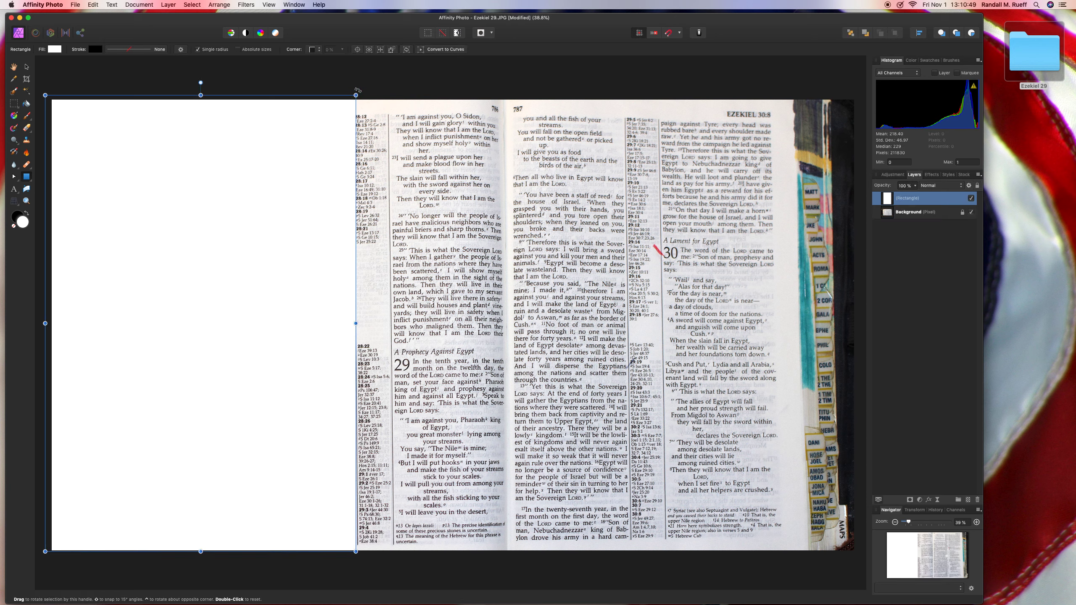
left_click_drag(356, 94, 354, 88)
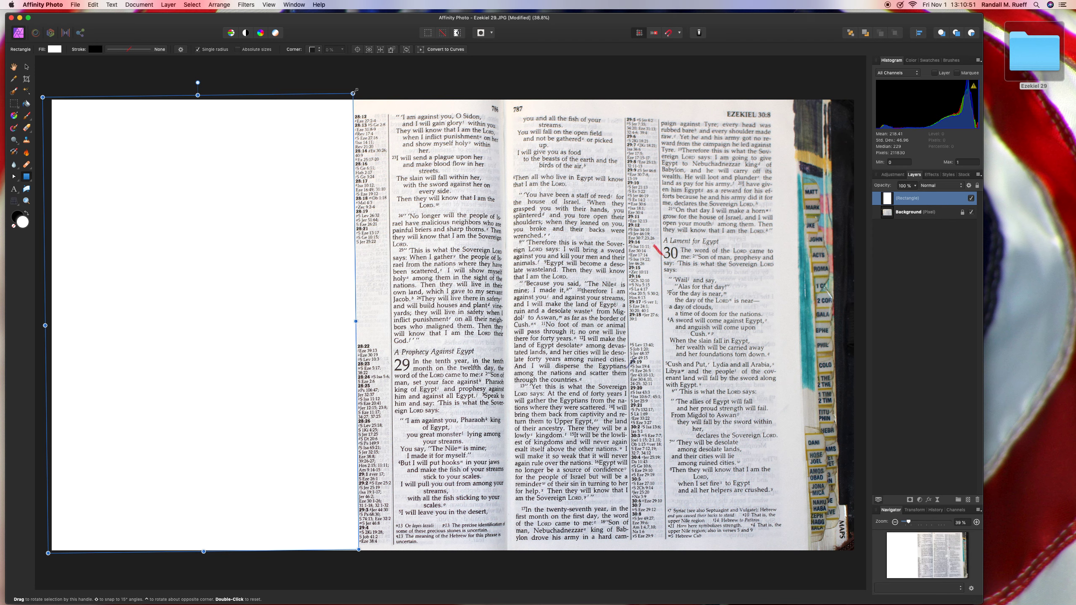
left_click_drag(354, 319, 352, 321)
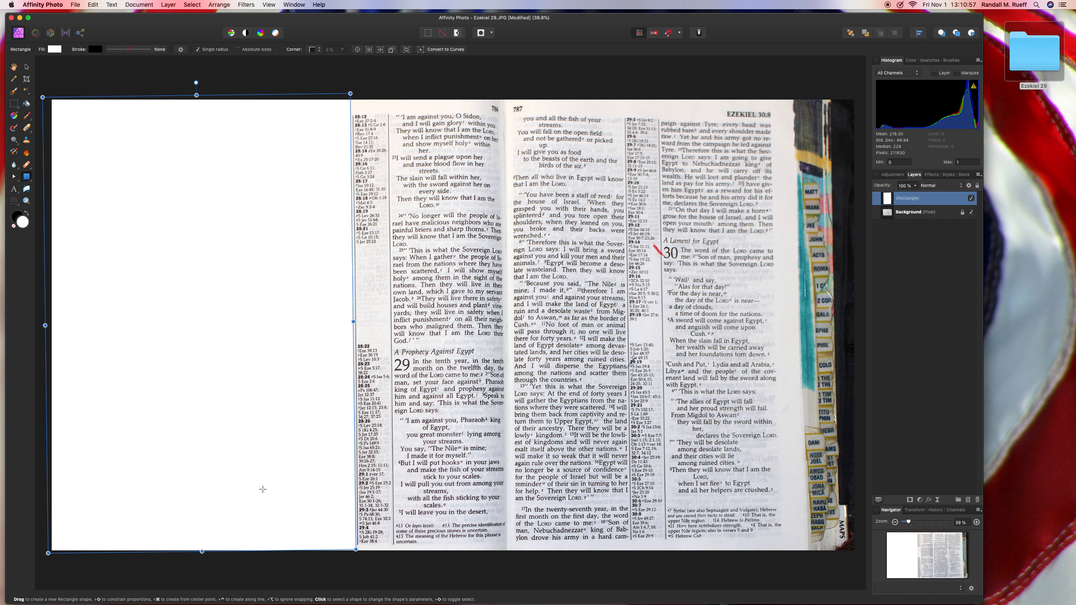
left_click_drag(201, 551, 201, 559)
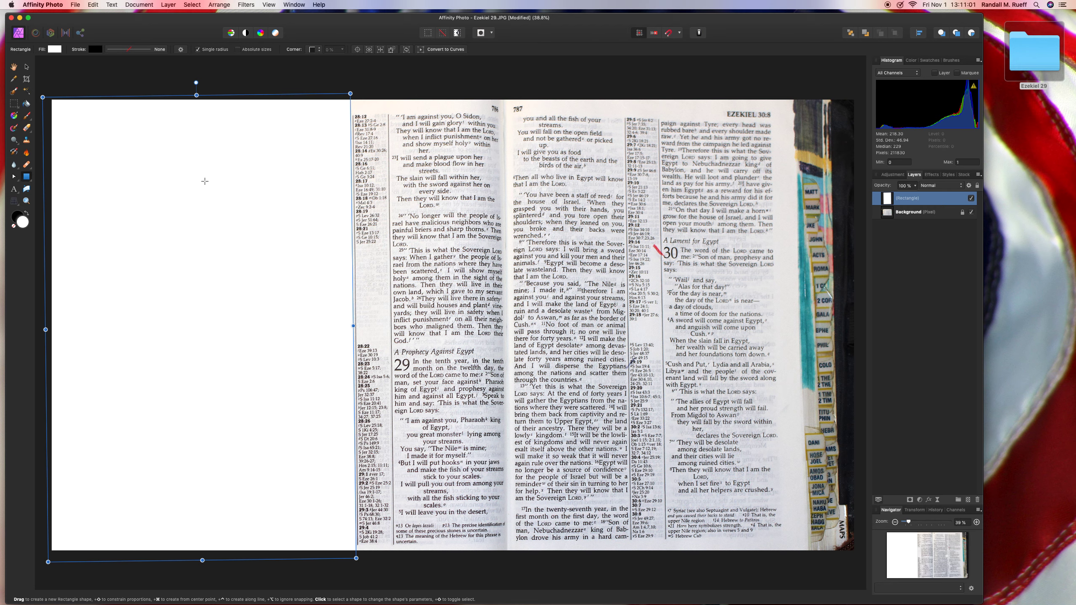
left_click_drag(197, 94, 196, 86)
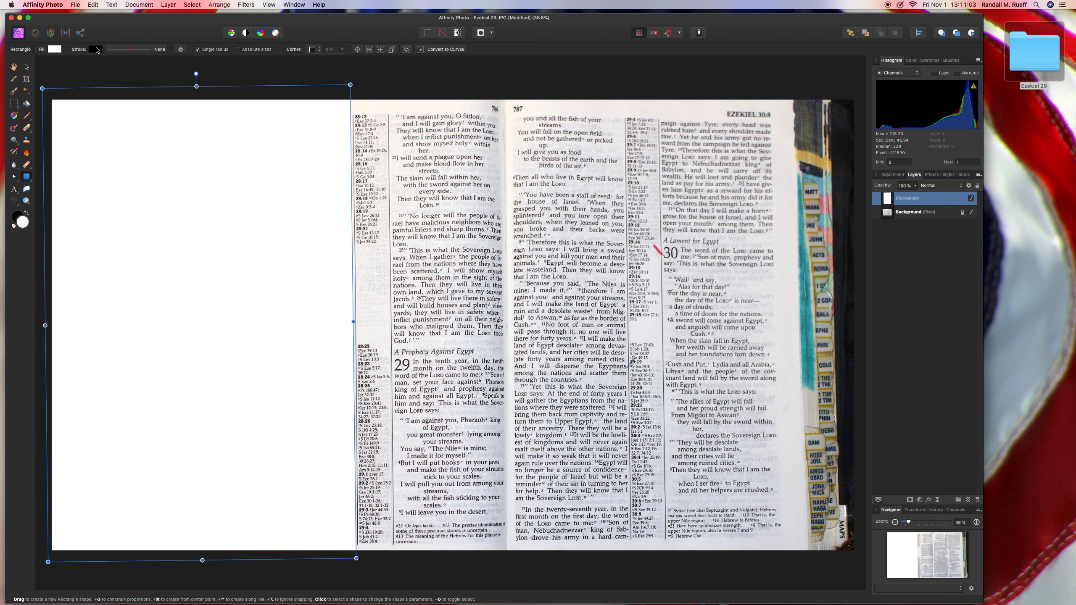
Change the rectangle's fill from white to a deep blue and deselect it.
left_click(55, 48)
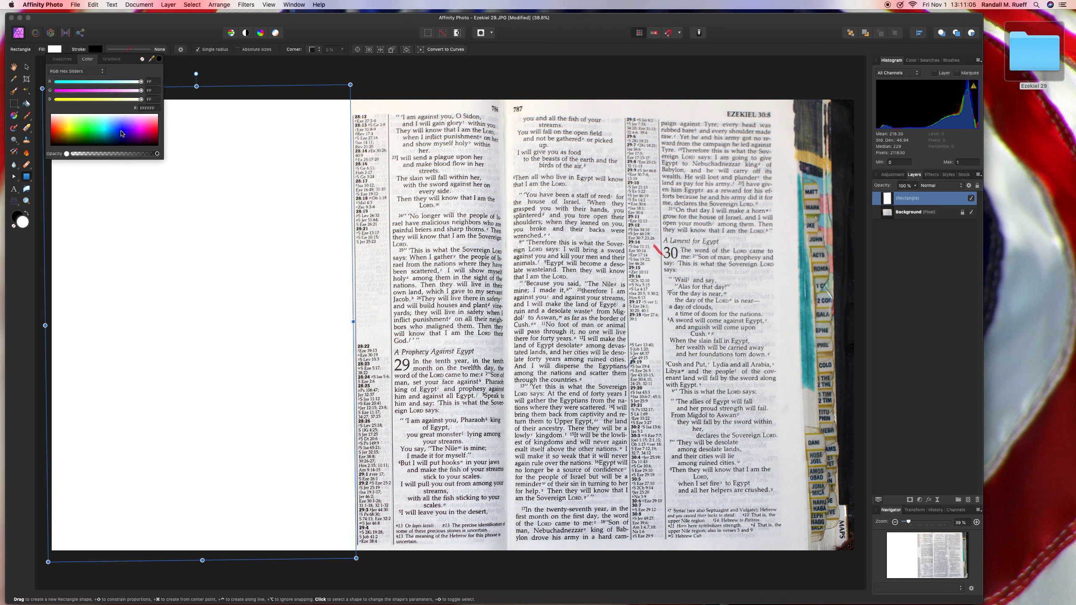
left_click_drag(127, 131, 123, 128)
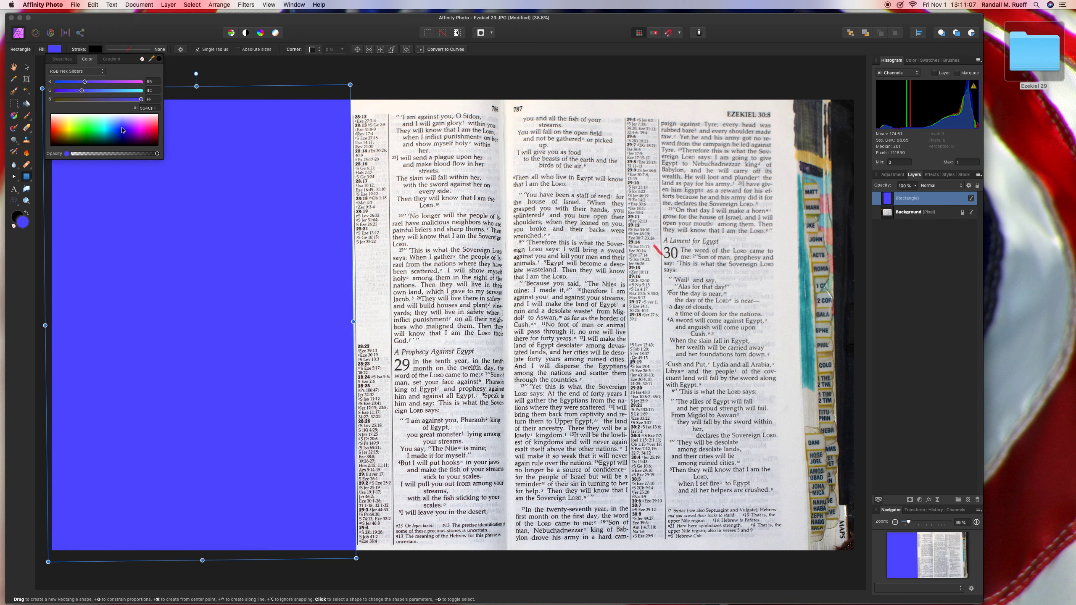
left_click(123, 134)
left_click(164, 84)
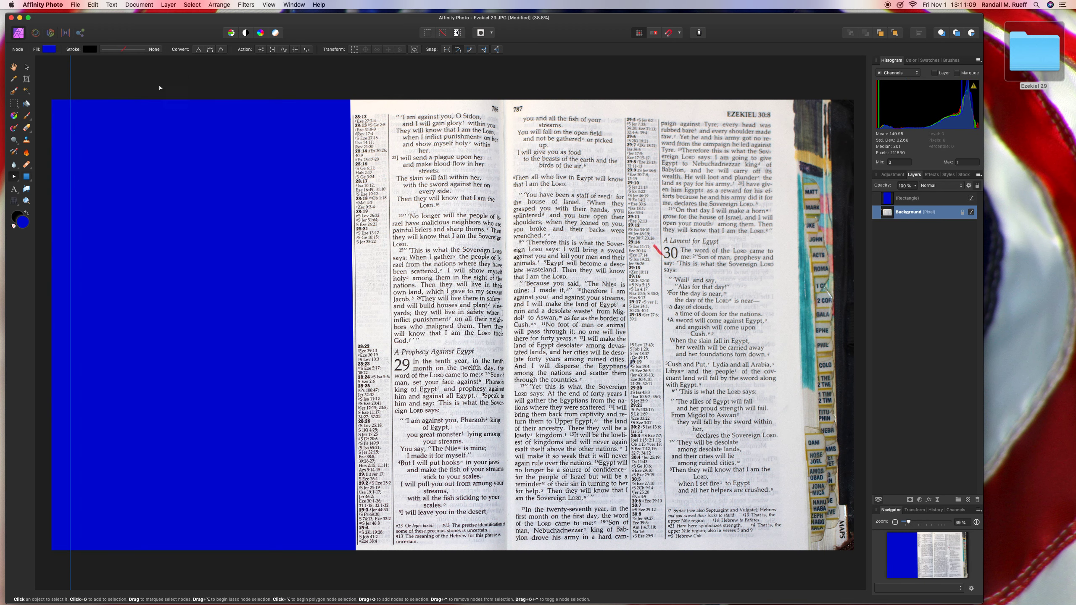
left_click(16, 190)
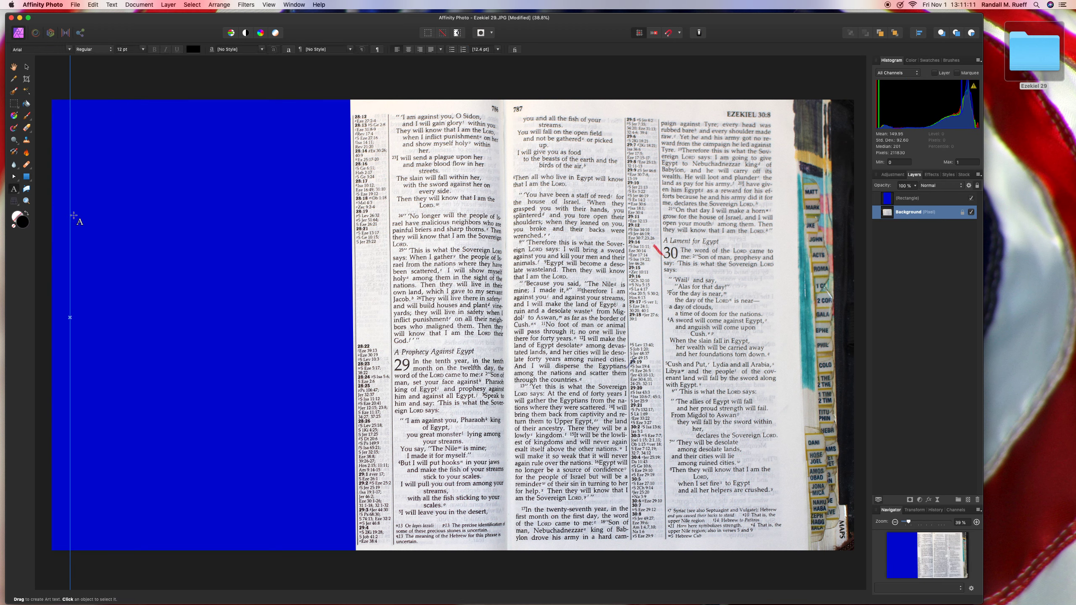
Type the two-line 'Ezekiel 29 / 1 - 21' title on the panel and centre it.
left_click(76, 222)
type("Ez")
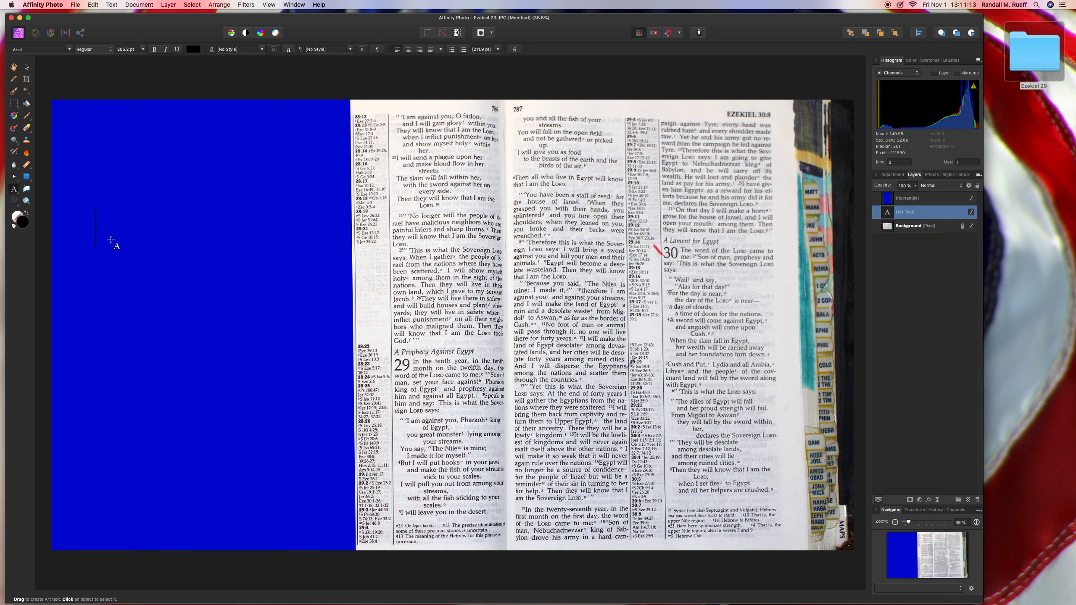
type("ek")
type("iel")
key("Return")
type("29")
type("9")
key("super+a")
left_click(409, 50)
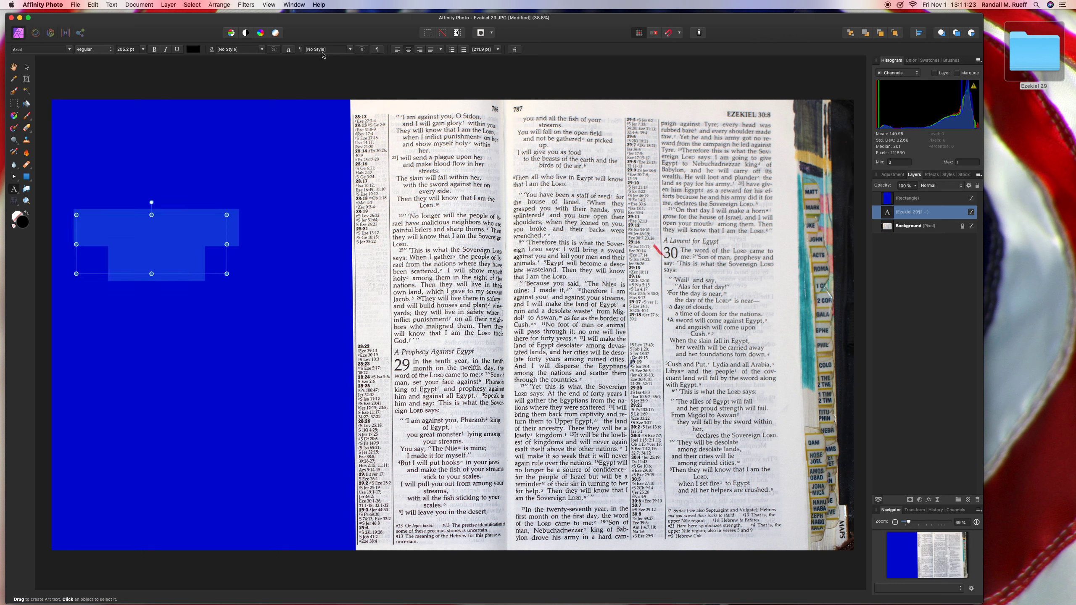
Make the title white and bring it in front of the blue panel.
left_click(193, 50)
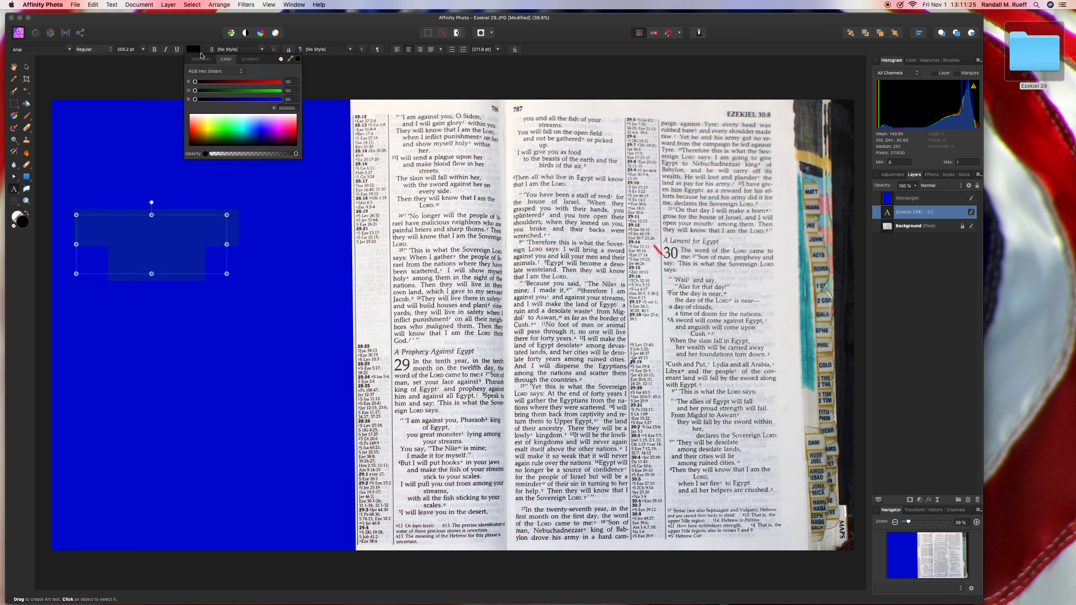
left_click(234, 114)
left_click(219, 6)
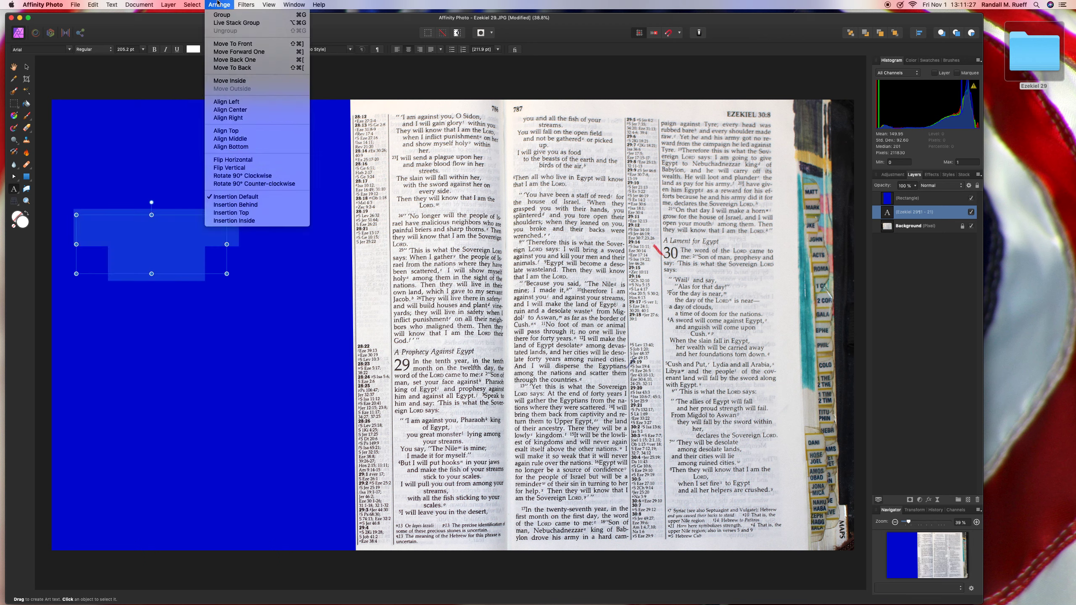
left_click(233, 44)
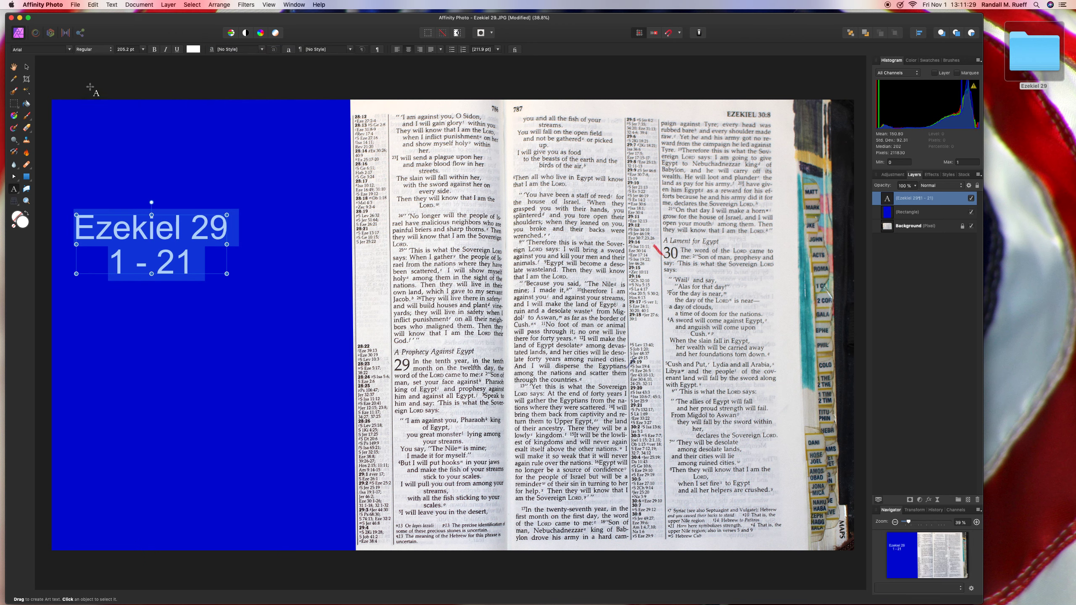
key("Escape")
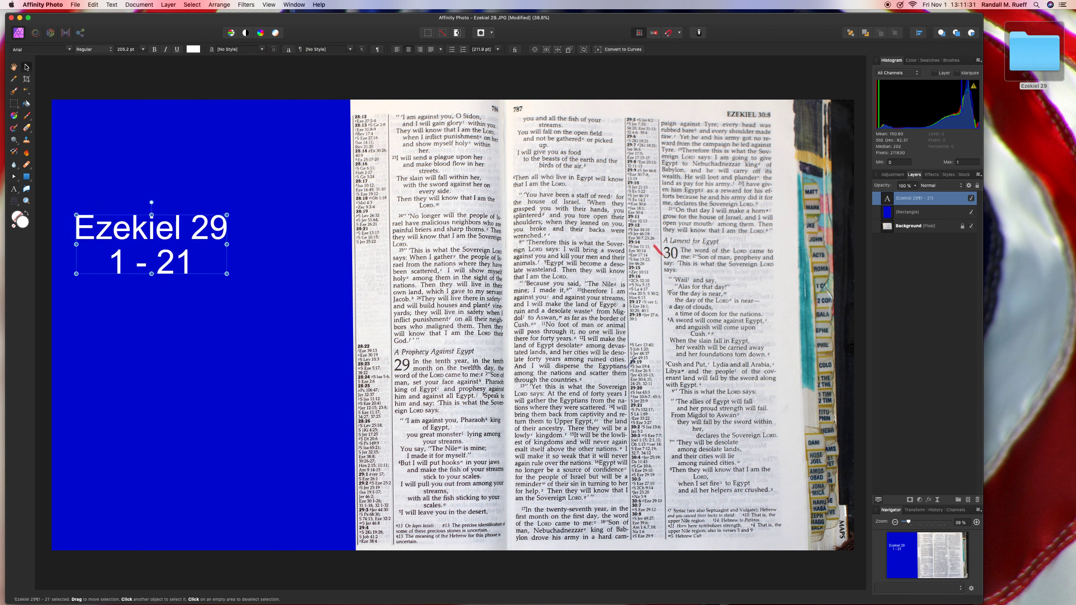
Enlarge the title and move it down onto the blue panel.
left_click_drag(145, 222, 134, 214)
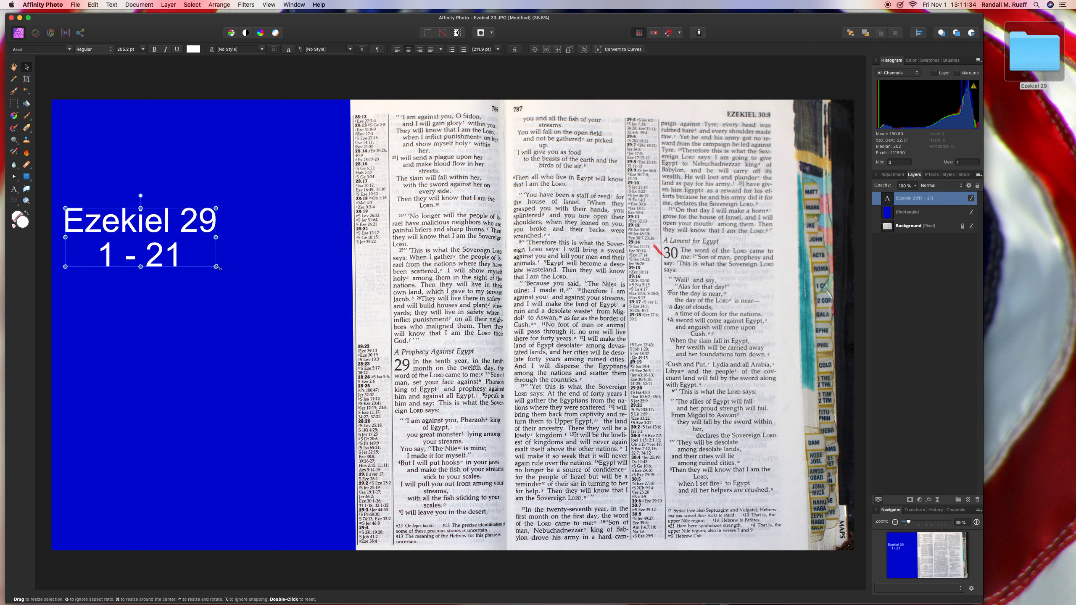
left_click_drag(217, 267, 334, 313)
mouse_move(244, 222)
left_mouse_down()
mouse_move(245, 298)
mouse_move(245, 288)
left_mouse_up()
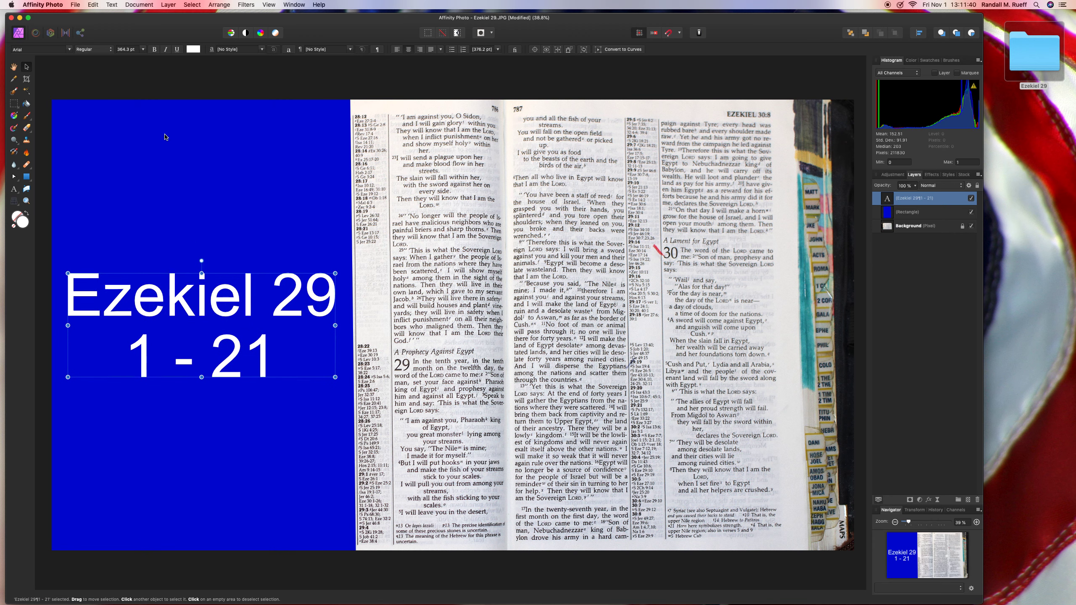
left_click(61, 82)
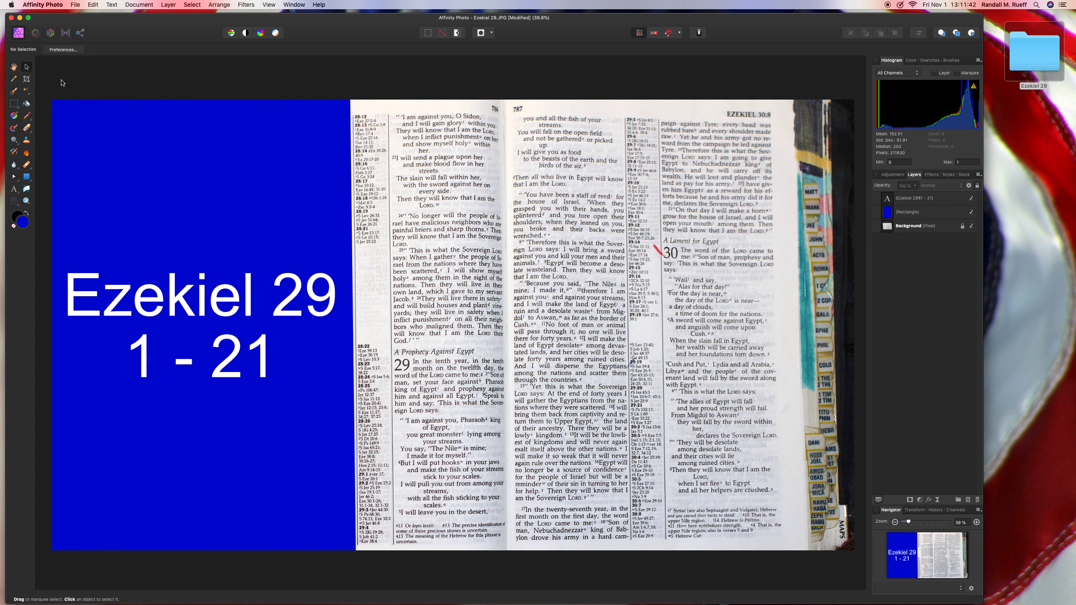
Save the edited photo and close the document.
key("super+s")
left_click(506, 193)
key("super+w")
Quit Affinity Photo, then lock the Ezekiel 29 image through Get Info in Finder.
key("super+q")
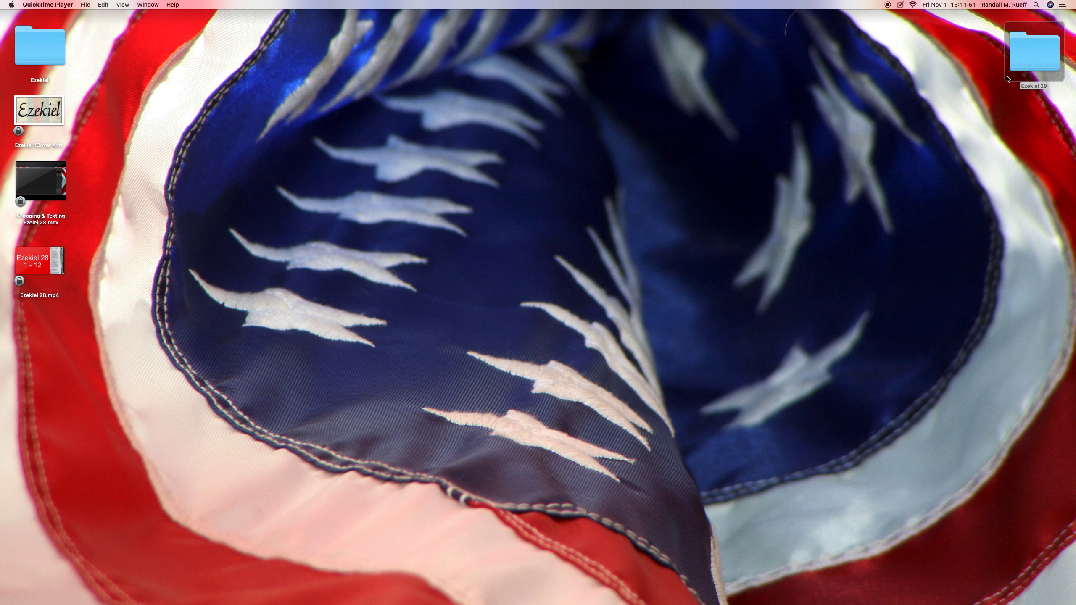
double_click(1033, 57)
left_click(161, 60)
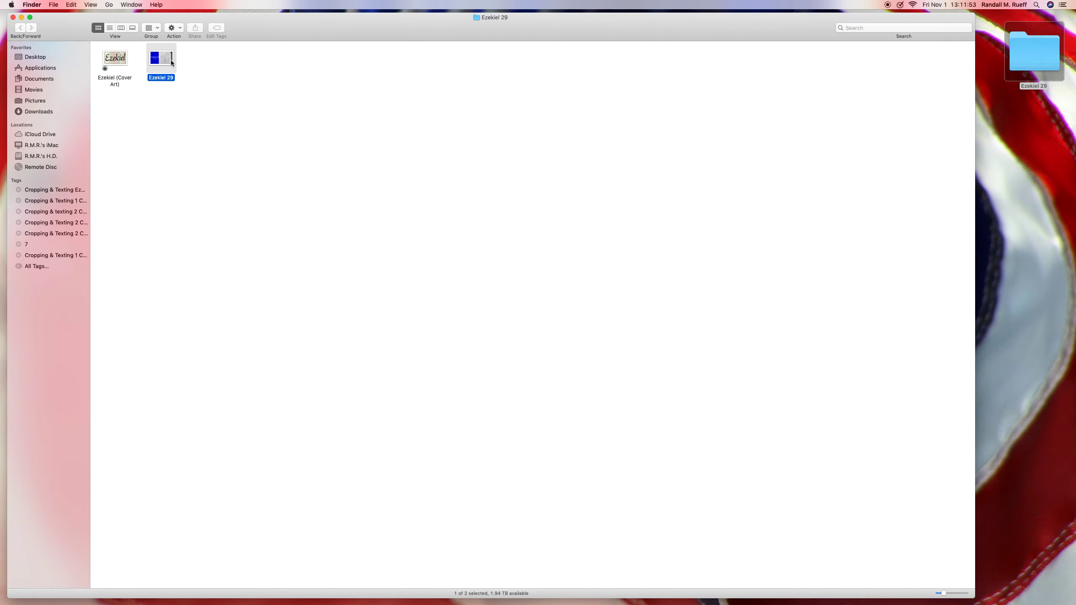
key("super+i")
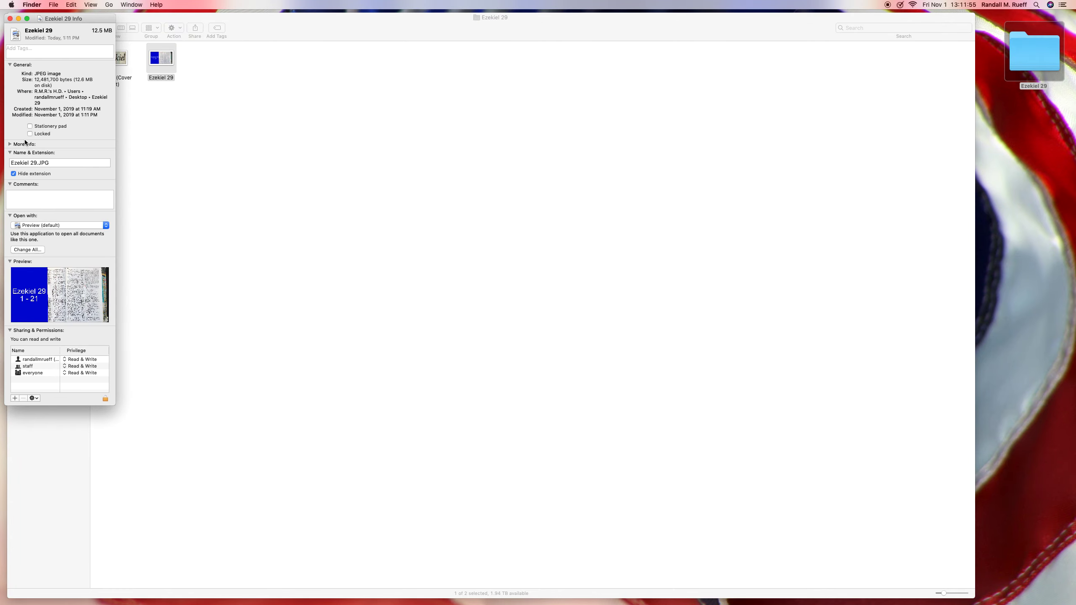
left_click(30, 133)
left_click(11, 19)
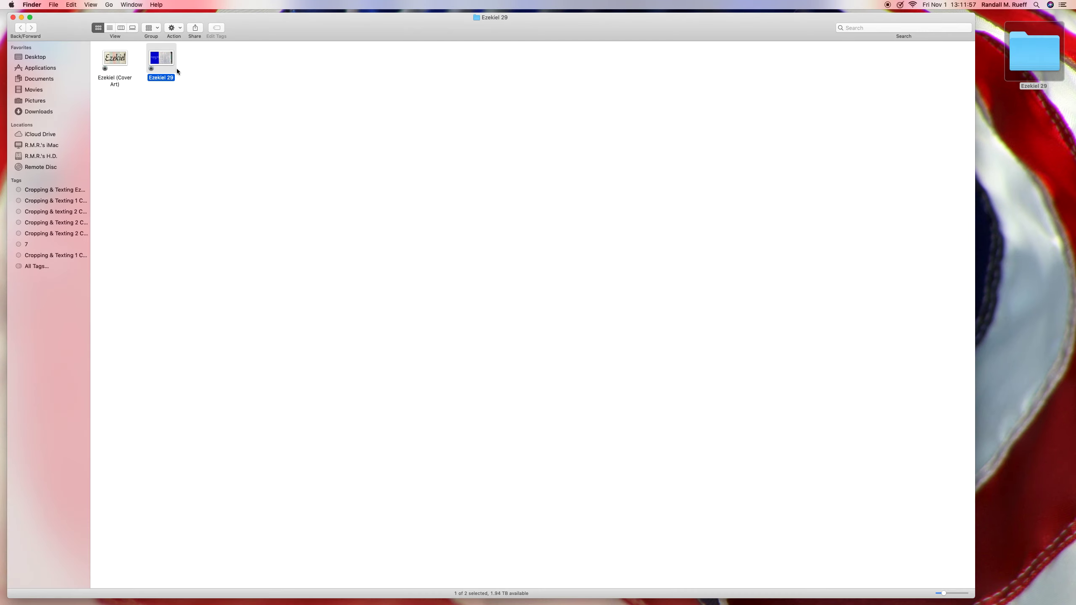
left_click_drag(355, 46, 1073, 223)
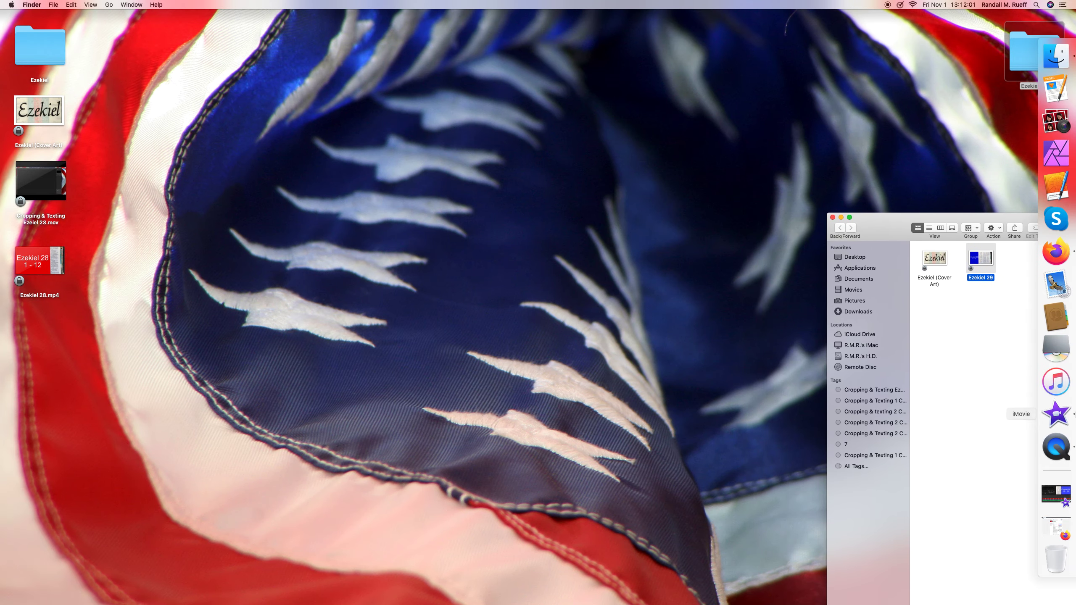
Delete the Ezekiel 28 clips and audio, then drag in the Ezekiel 29 image.
left_click(1057, 412)
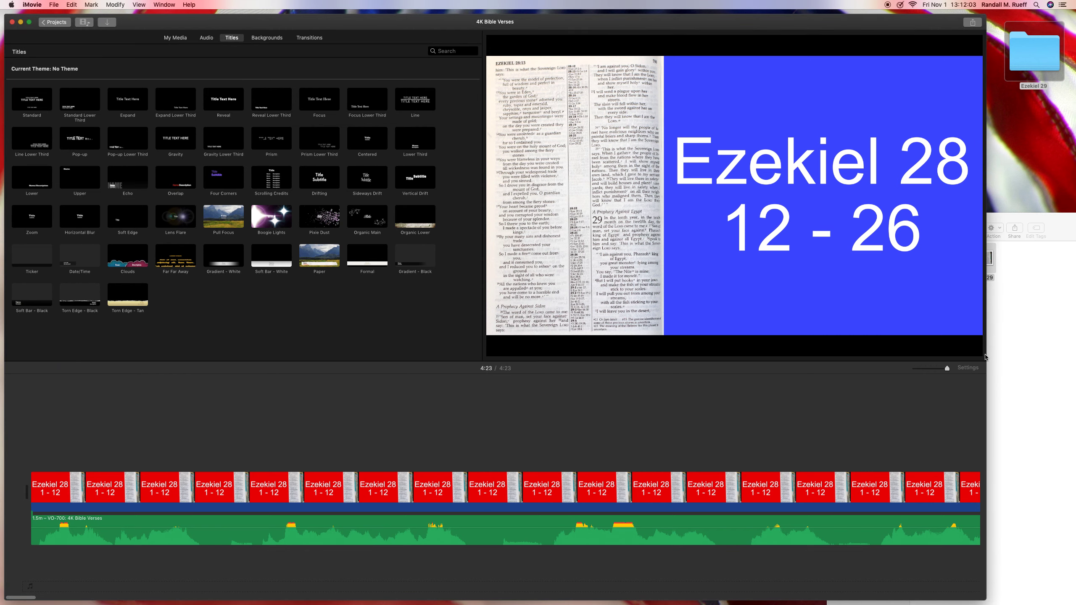
left_click(849, 481)
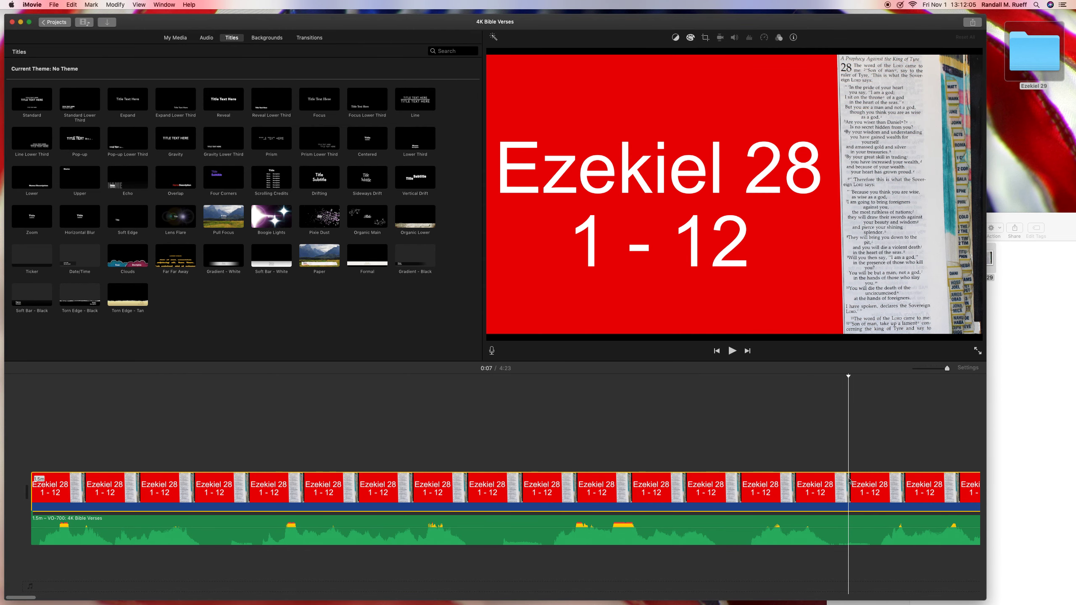
key("super+a")
key("BackSpace")
left_click_drag(990, 258, 713, 475)
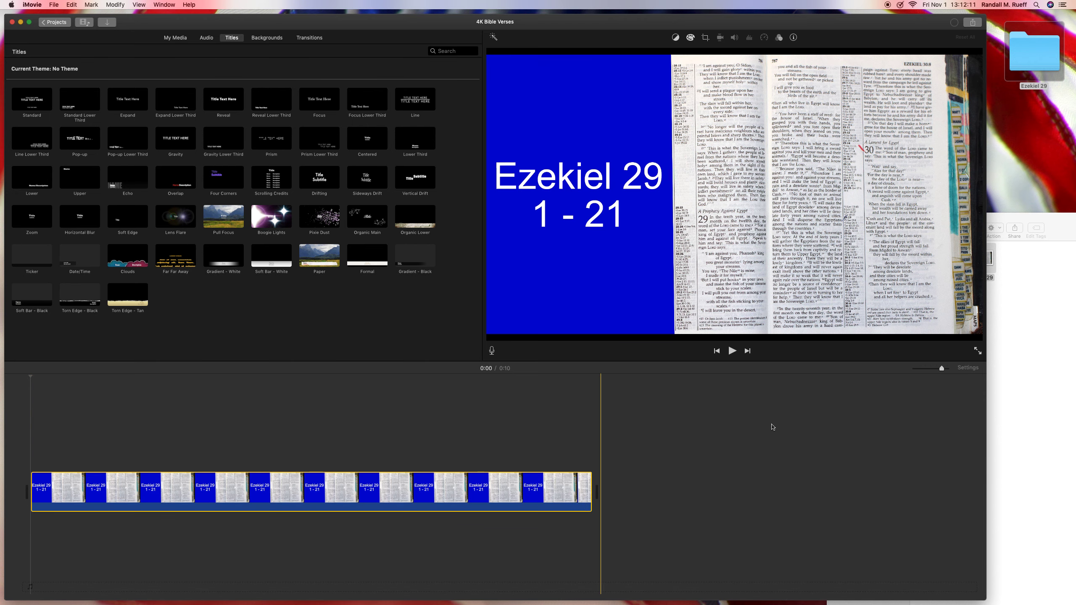
Close the Finder window, extend the Ezekiel 29 clip to 4:26, and close iMovie's project window.
left_click(990, 370)
left_click(833, 217)
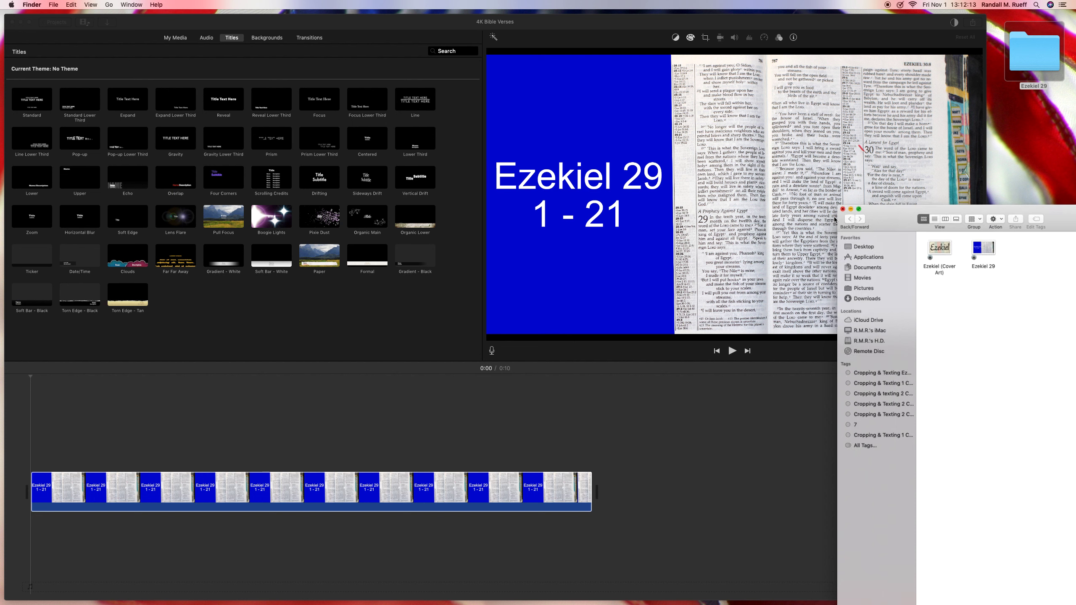
left_click(747, 409)
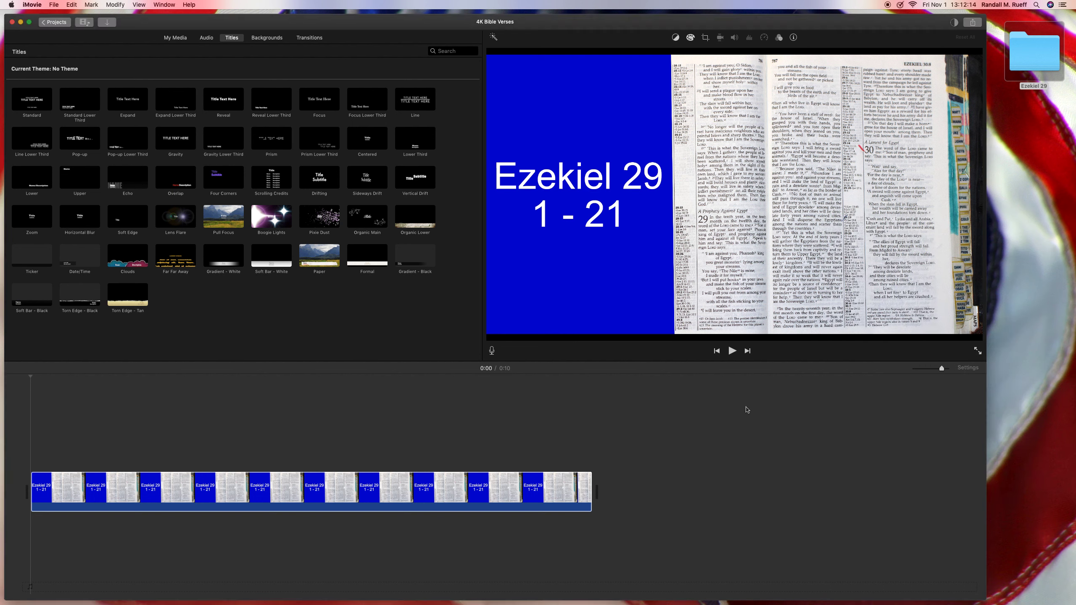
left_click_drag(53, 492, 950, 487)
left_click_drag(914, 369, 920, 368)
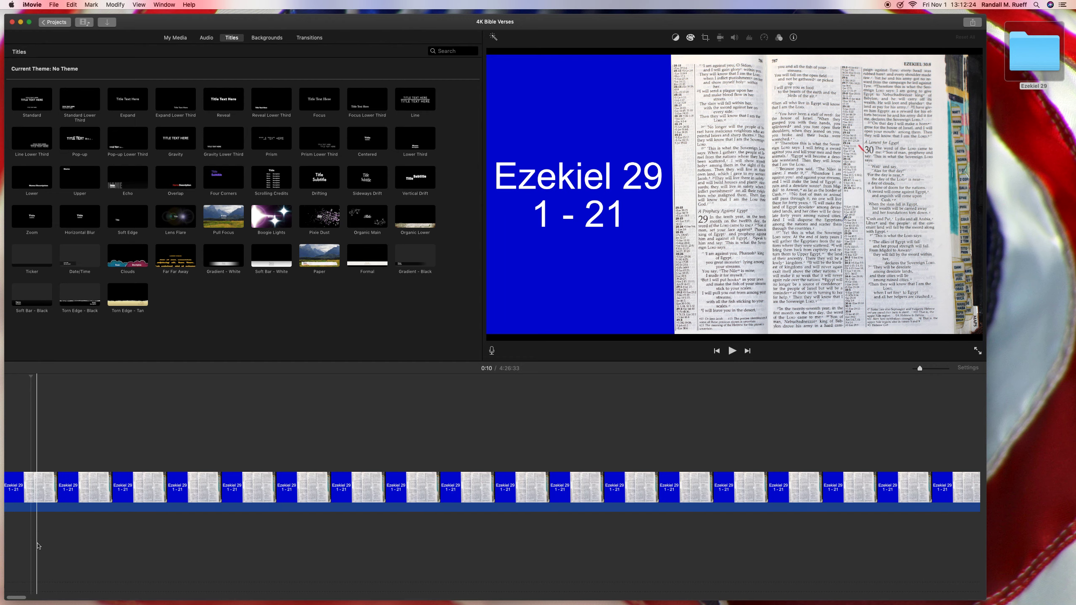
scroll(17, 530, "left", 2)
left_click(31, 530)
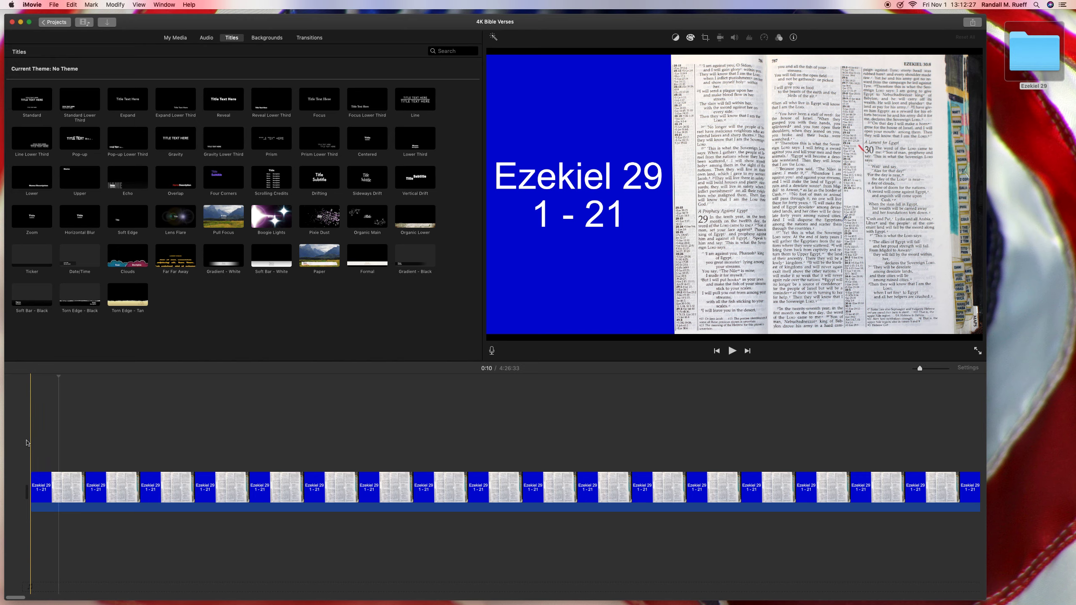
left_click(13, 22)
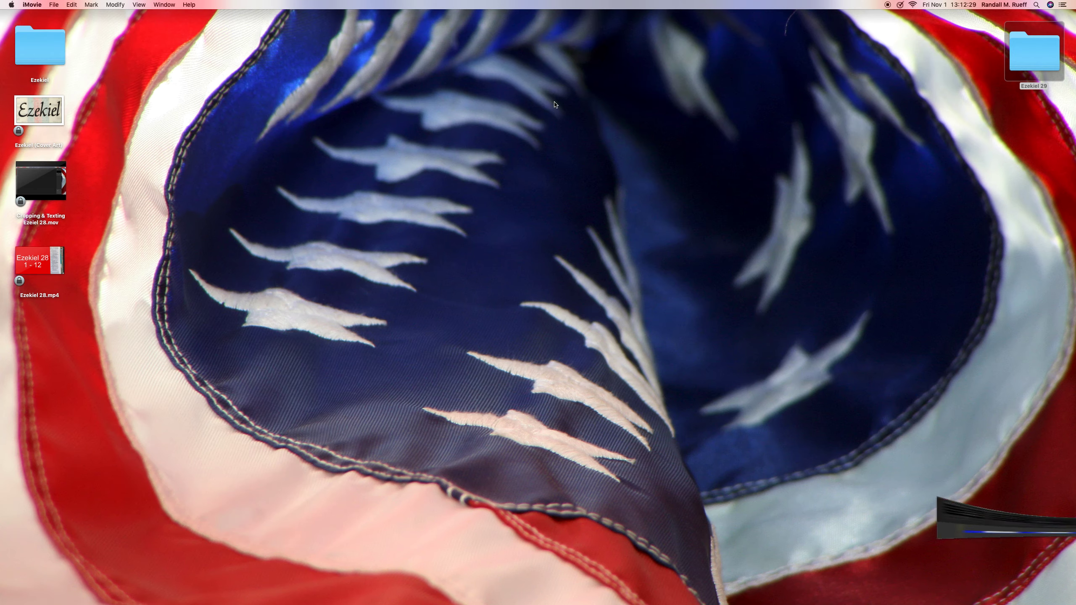
Open the Ezekiel 29 folder with larger thumbnails and open the Ezekiel 29 image in Preview.
double_click(1034, 52)
left_click_drag(504, 25, 383, 25)
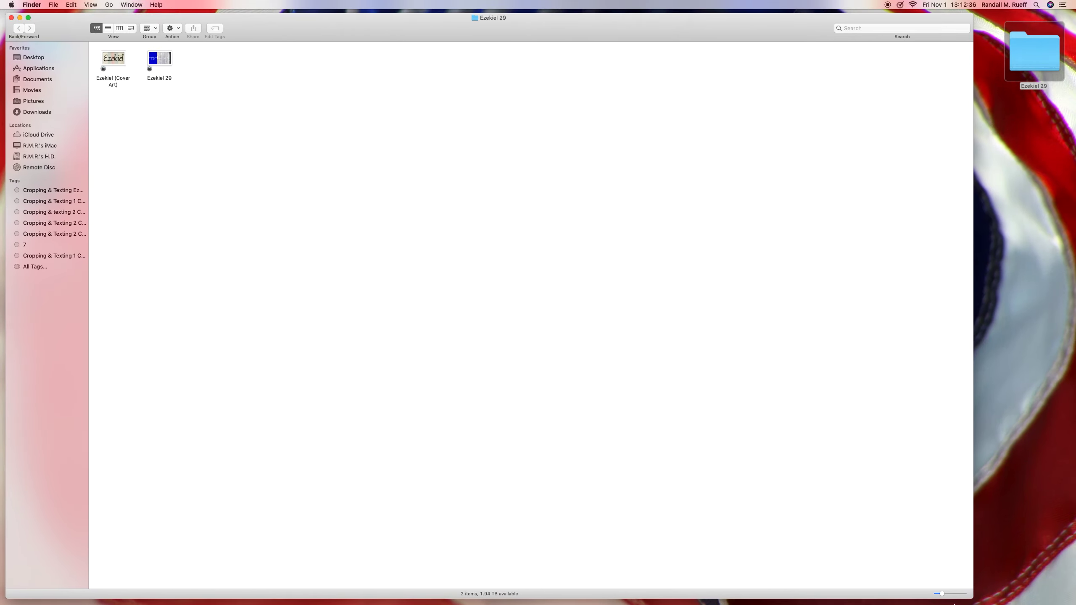
left_click_drag(938, 593, 964, 595)
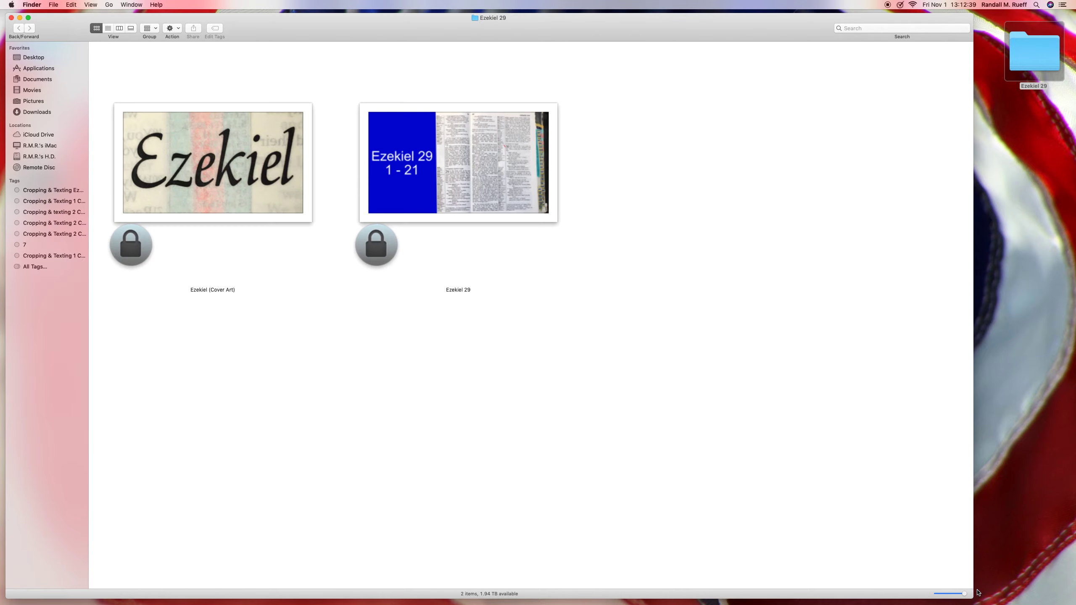
double_click(414, 126)
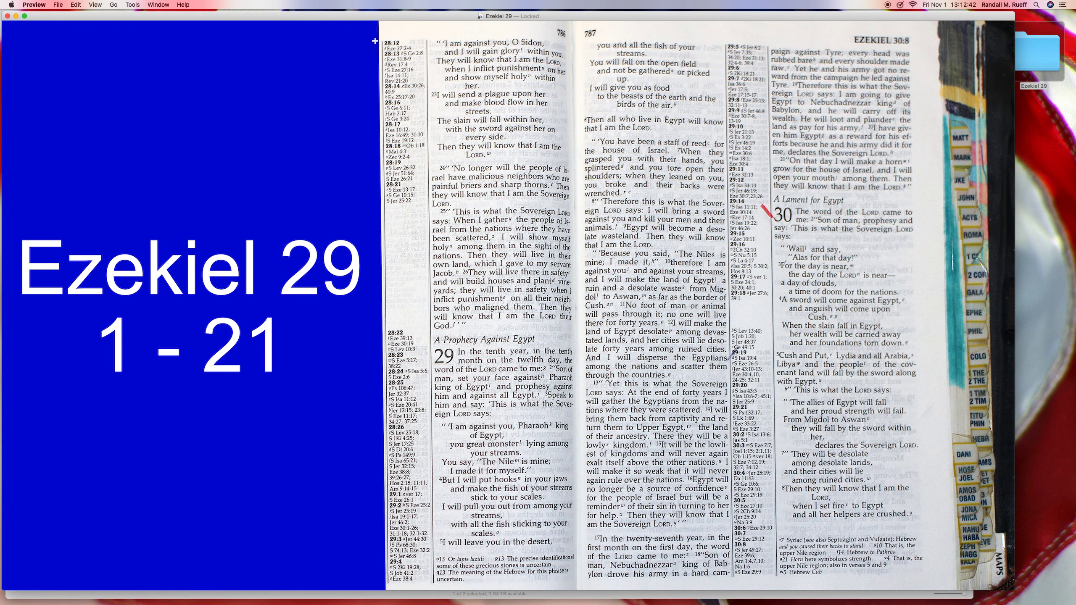
left_click_drag(369, 18, 391, 21)
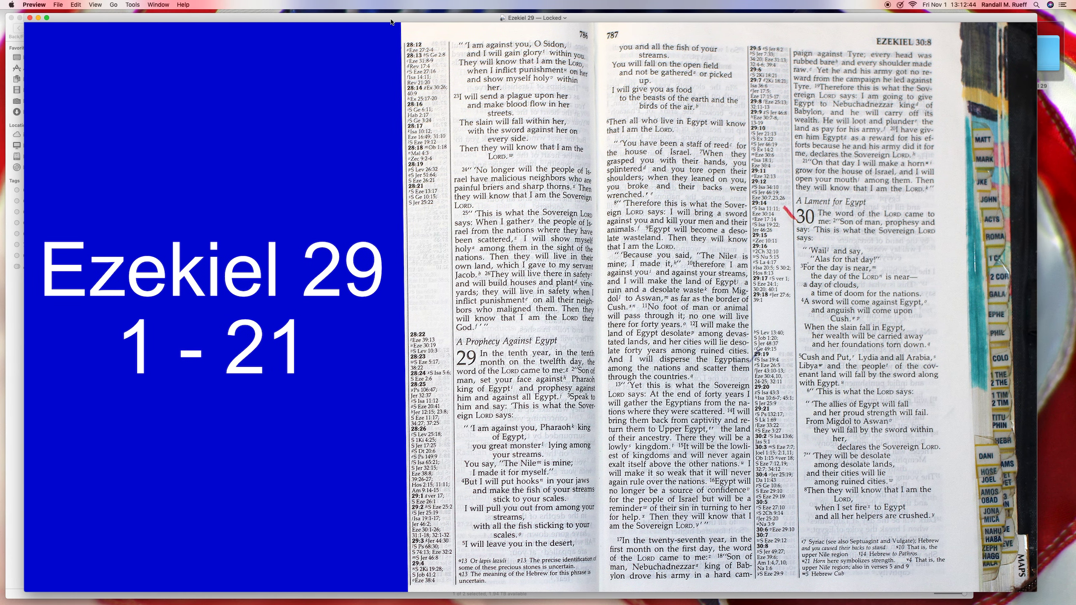